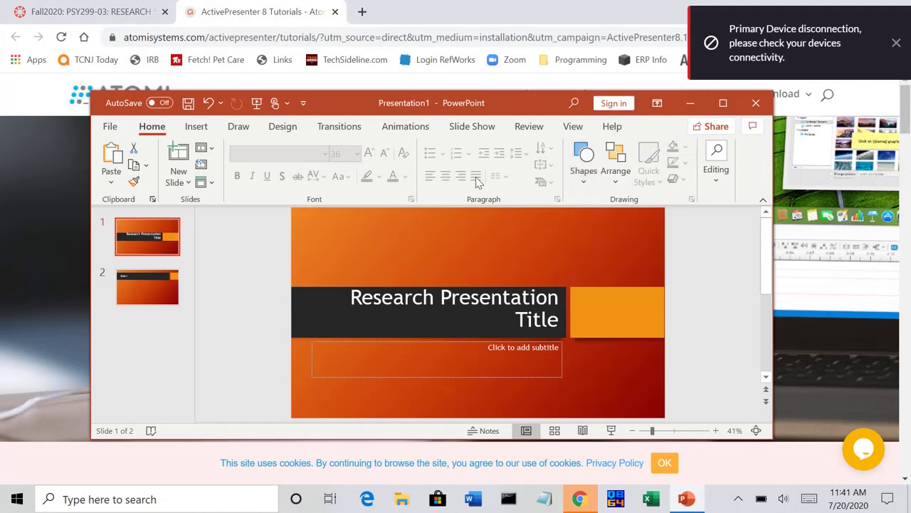
- Bring Canvas forward, then reopen PowerPoint and review slide 2 and the title slide
{"action": "left_click", "coordinate": [122, 19]}
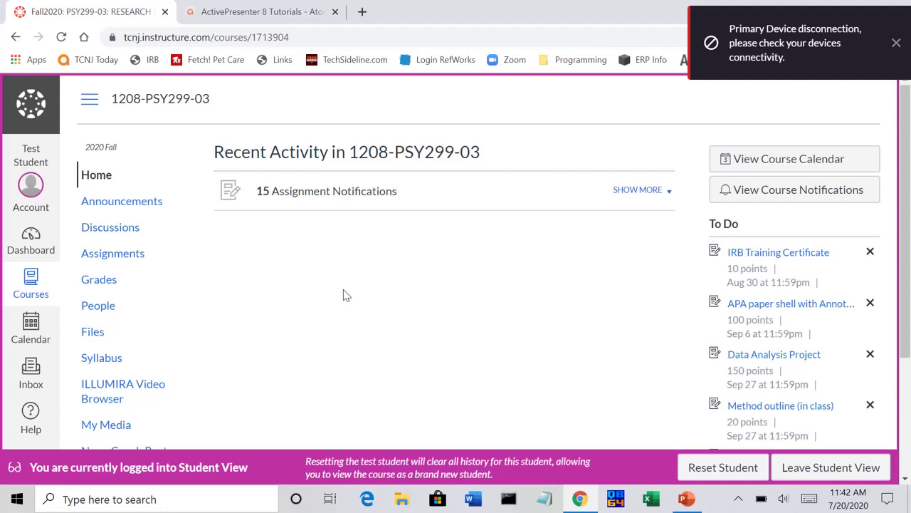
{"action": "left_click", "coordinate": [685, 499]}
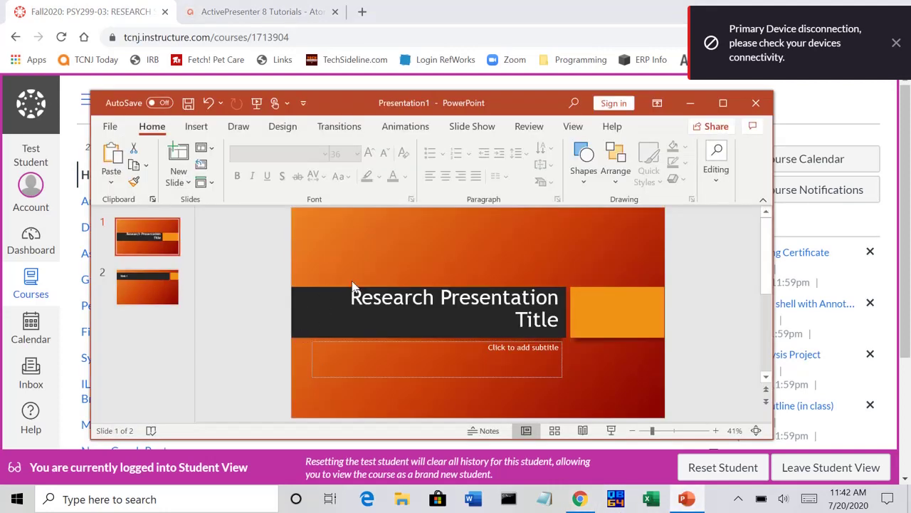
{"action": "left_click", "coordinate": [156, 295]}
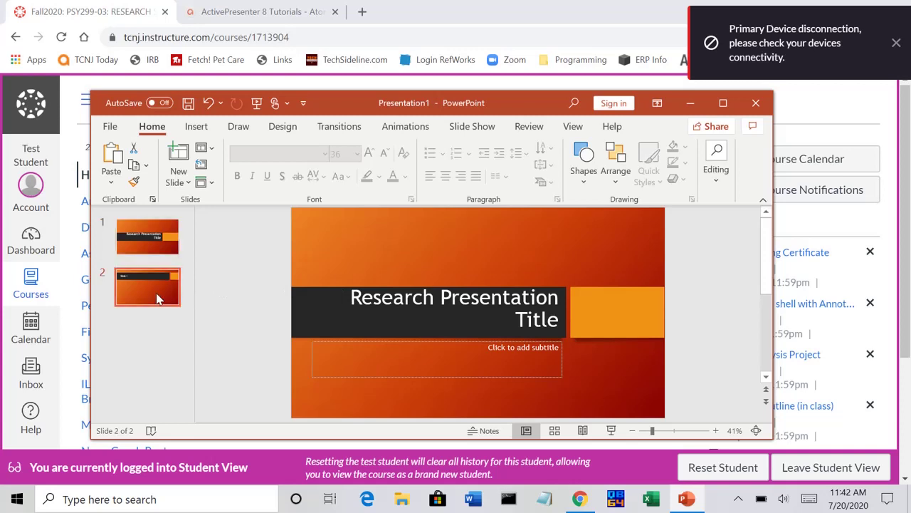
{"action": "left_click", "coordinate": [148, 250]}
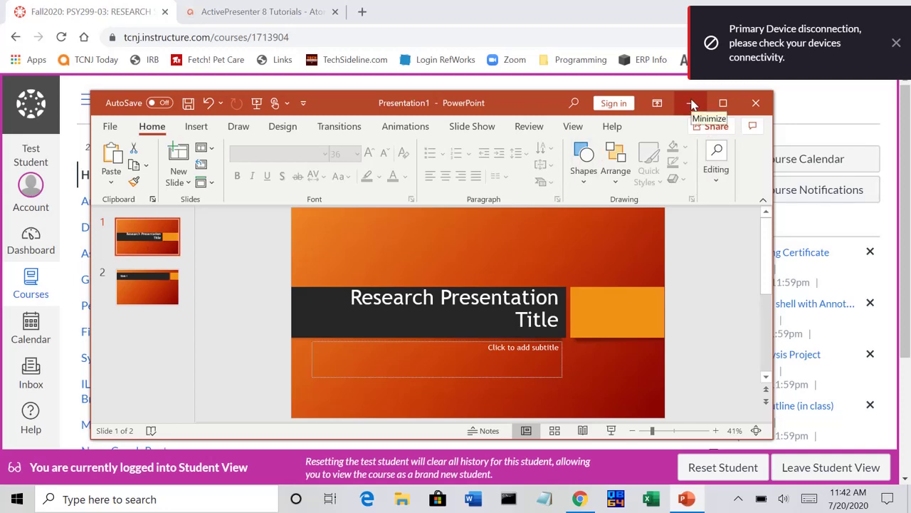
- Hide PowerPoint and open My Media from the course navigation
{"action": "left_click", "coordinate": [692, 105]}
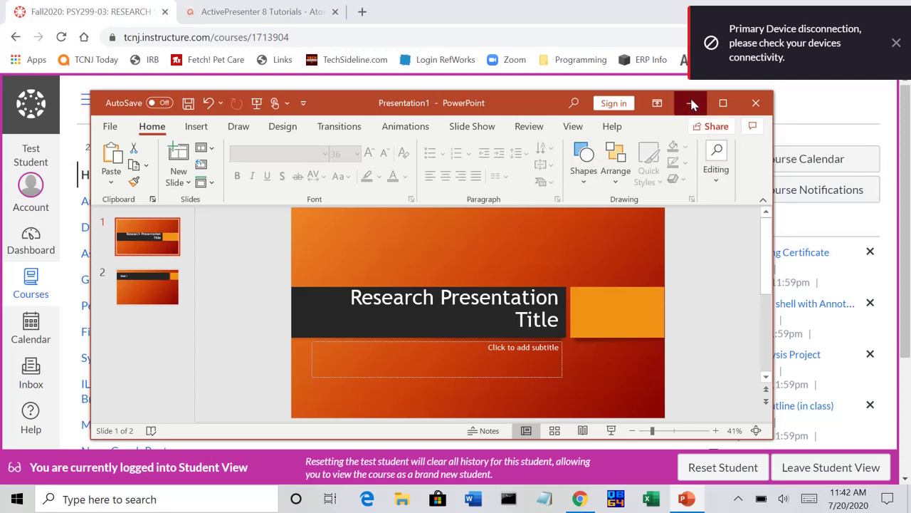
{"action": "scroll", "coordinate": [224, 362], "scroll_direction": "down", "scroll_amount": 1}
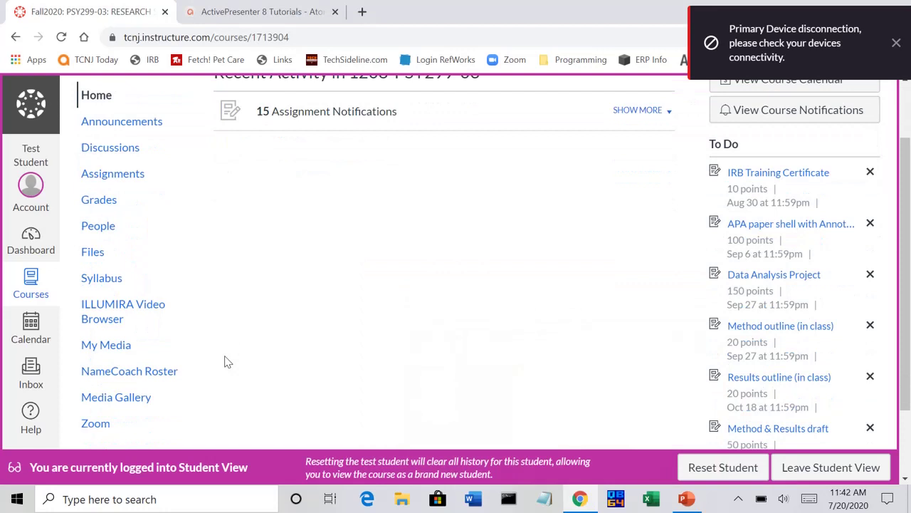
{"action": "left_click", "coordinate": [104, 344]}
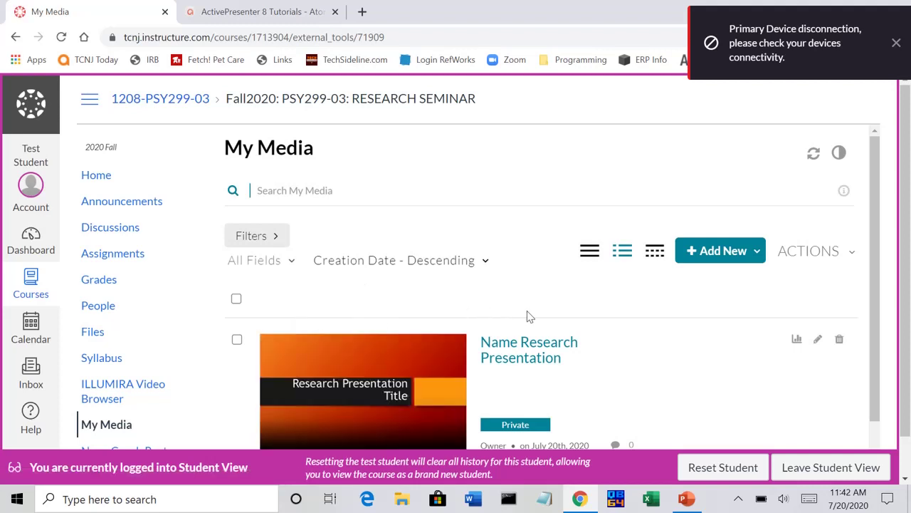
- Open the Add New menu listing YouTube, Kaltura Capture, Video Quiz and Media Upload
{"action": "left_click", "coordinate": [711, 262]}
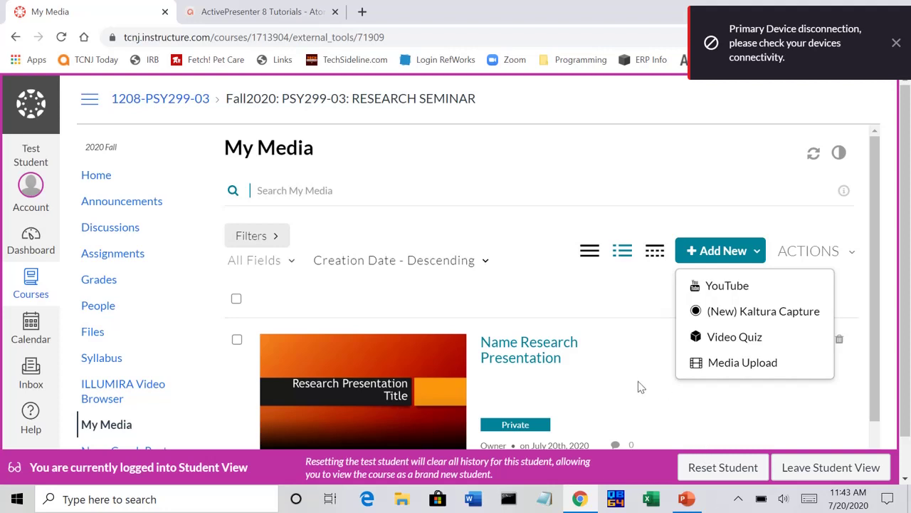
{"action": "scroll", "coordinate": [641, 387], "scroll_direction": "down", "scroll_amount": 2}
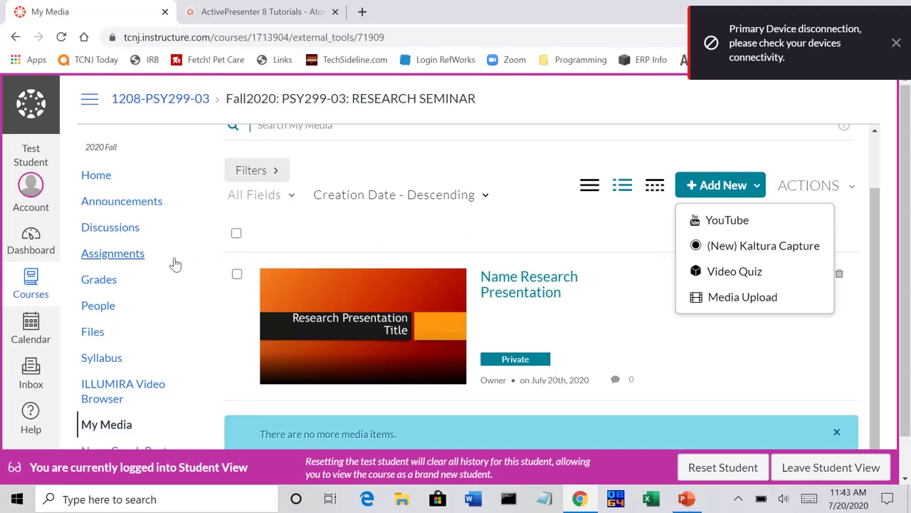
- Open the Virtual Poster Presentation assignment from the course's Assignments list
{"action": "left_click", "coordinate": [112, 260]}
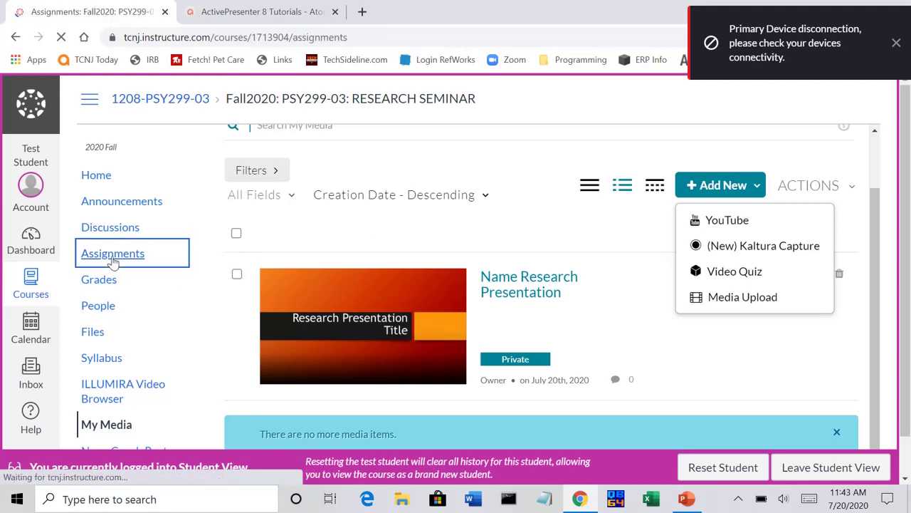
{"action": "scroll", "coordinate": [397, 358], "scroll_direction": "down", "scroll_amount": 3}
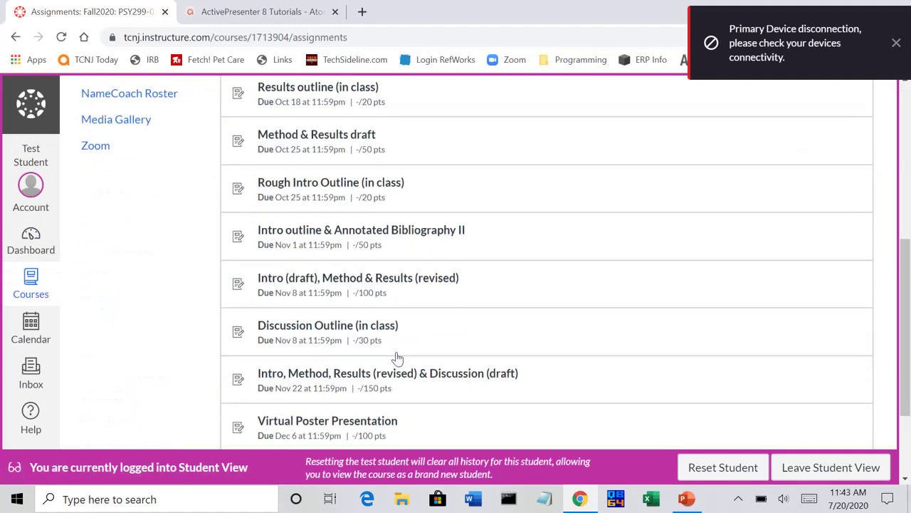
{"action": "scroll", "coordinate": [377, 342], "scroll_direction": "down", "scroll_amount": 2}
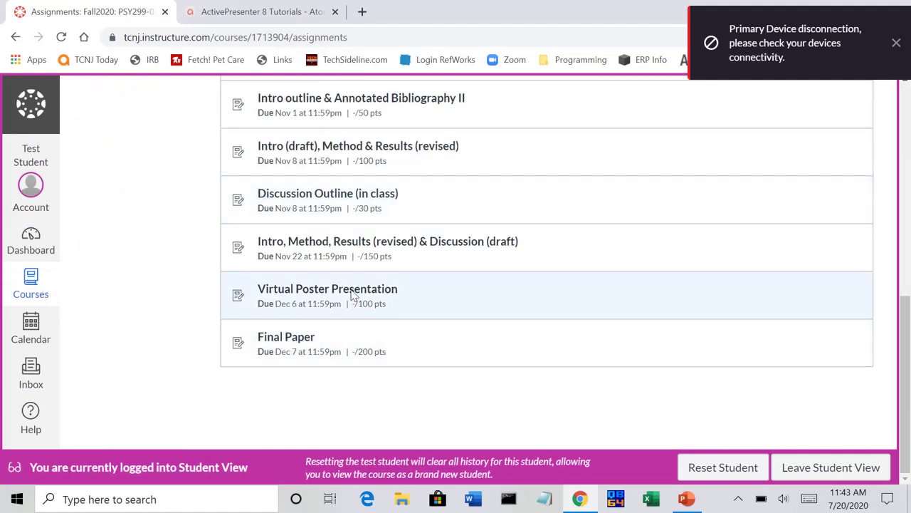
{"action": "left_click", "coordinate": [352, 290]}
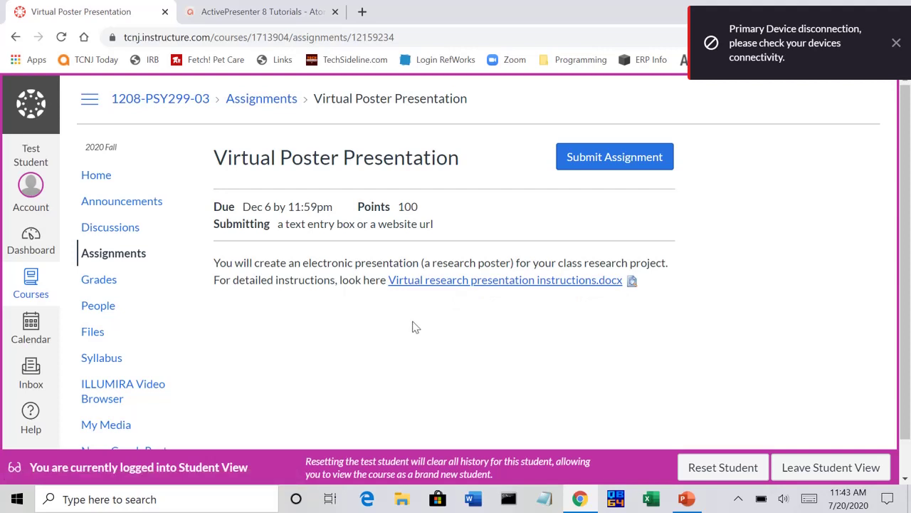
{"action": "scroll", "coordinate": [423, 382], "scroll_direction": "down", "scroll_amount": 1}
{"action": "scroll", "coordinate": [423, 382], "scroll_direction": "up", "scroll_amount": 1}
- Start a Text Entry submission, after glancing at Website URL, and show the editor's external tools
{"action": "left_click", "coordinate": [586, 163]}
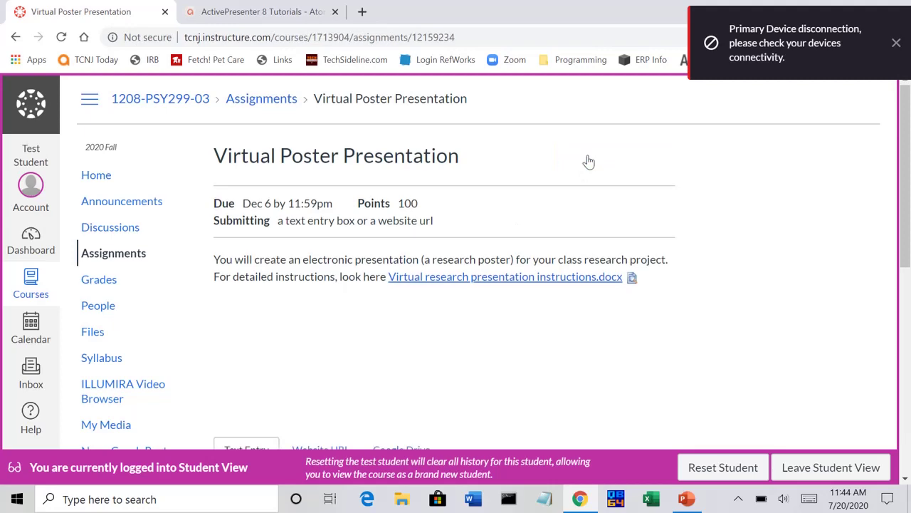
{"action": "scroll", "coordinate": [357, 365], "scroll_direction": "down", "scroll_amount": 2}
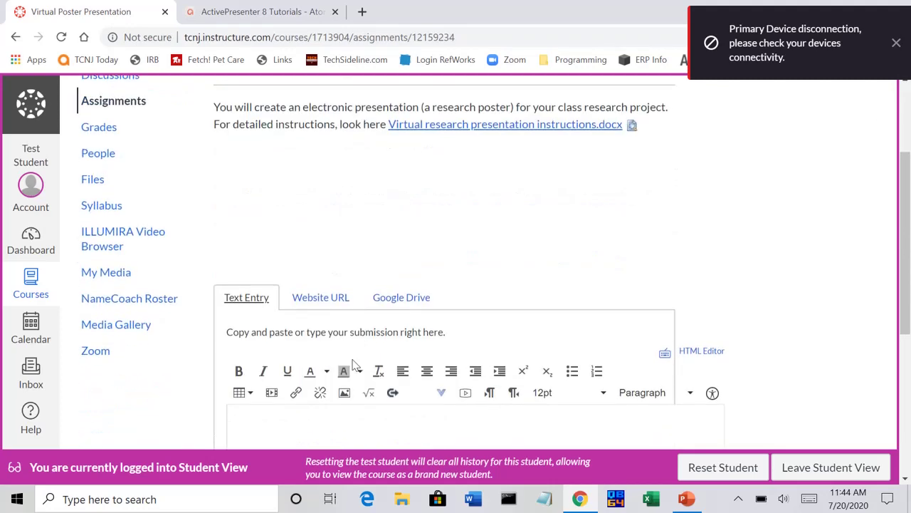
{"action": "scroll", "coordinate": [354, 365], "scroll_direction": "down", "scroll_amount": 1}
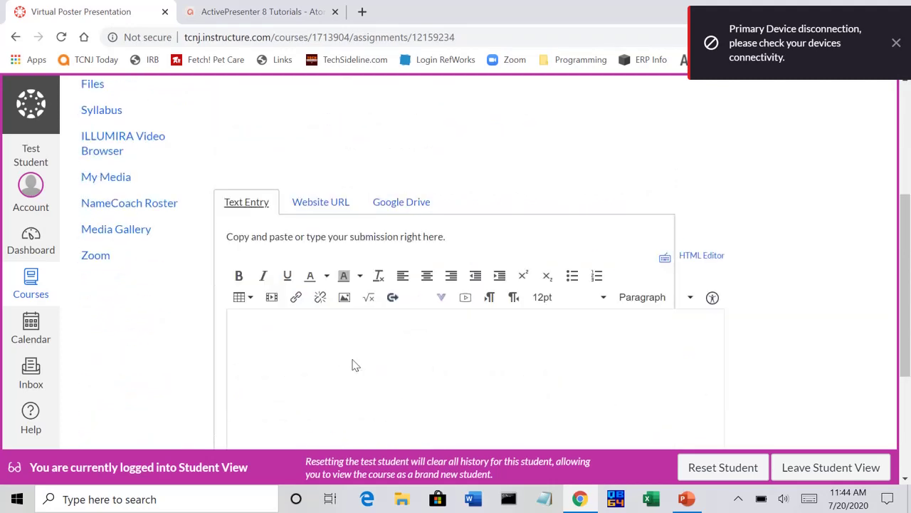
{"action": "left_click", "coordinate": [321, 202]}
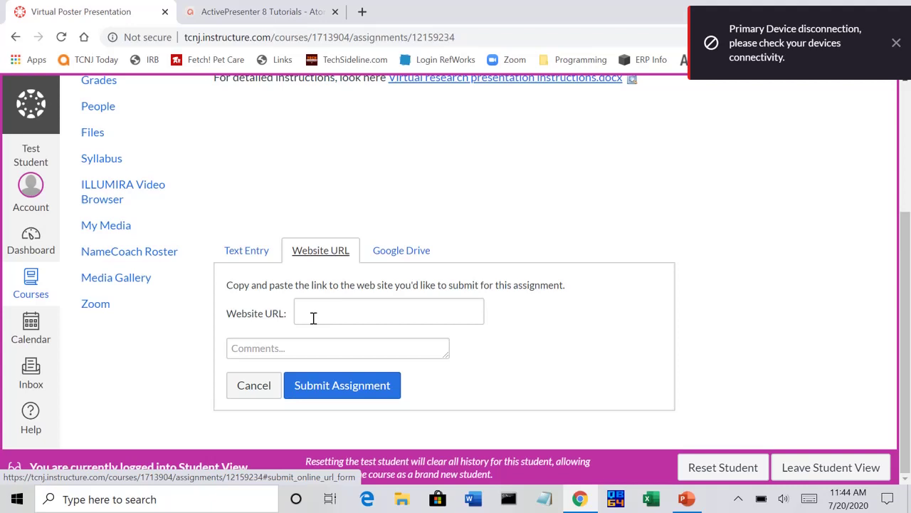
{"action": "left_click", "coordinate": [241, 258]}
{"action": "scroll", "coordinate": [241, 258], "scroll_direction": "down", "scroll_amount": 2}
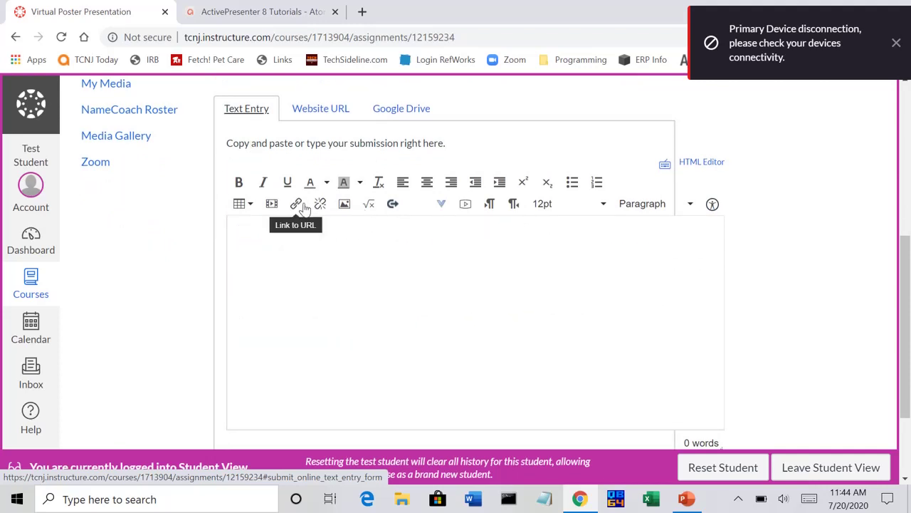
{"action": "left_click", "coordinate": [440, 204]}
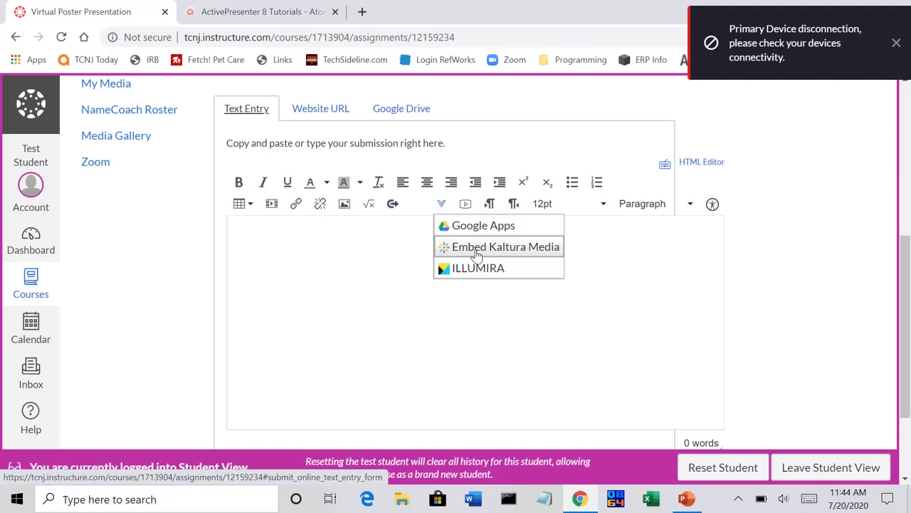
- Embed the Name Research Presentation video via Embed Kaltura Media at a chosen size
{"action": "left_click", "coordinate": [476, 254]}
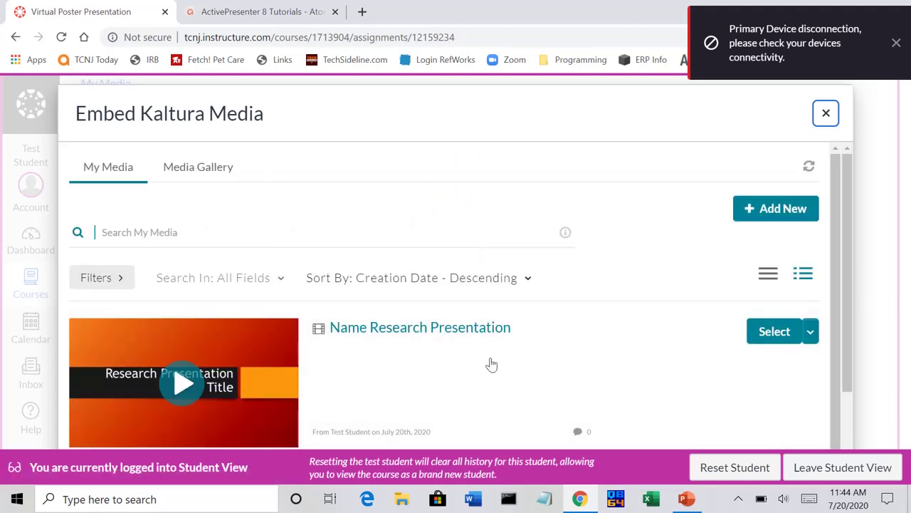
{"action": "scroll", "coordinate": [580, 401], "scroll_direction": "down", "scroll_amount": 2}
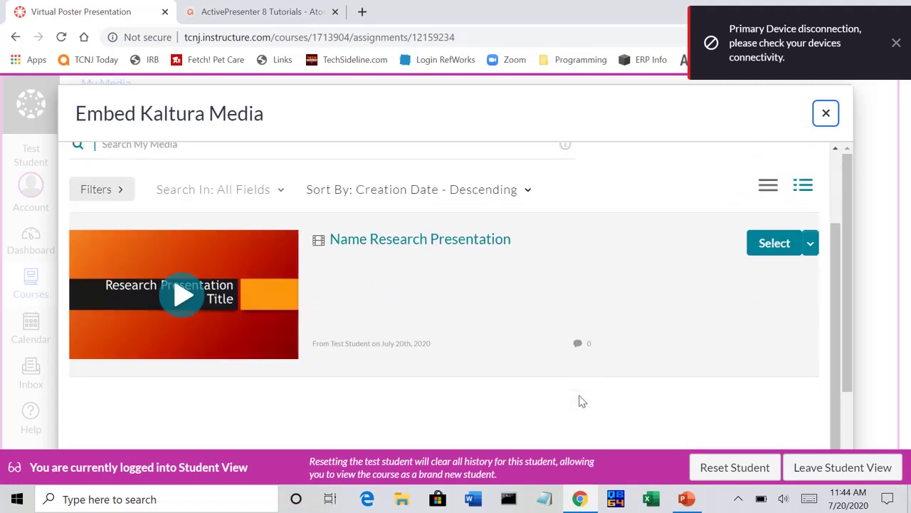
{"action": "left_click", "coordinate": [809, 245]}
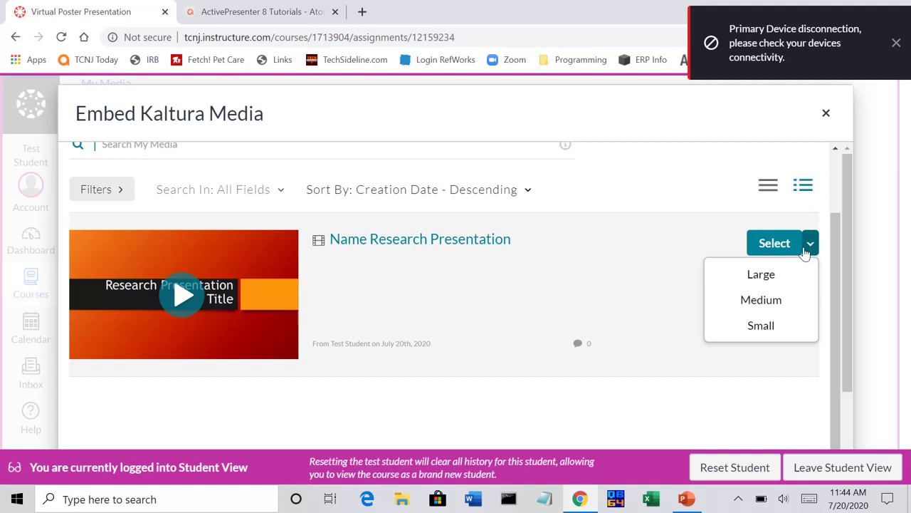
{"action": "left_click", "coordinate": [781, 247]}
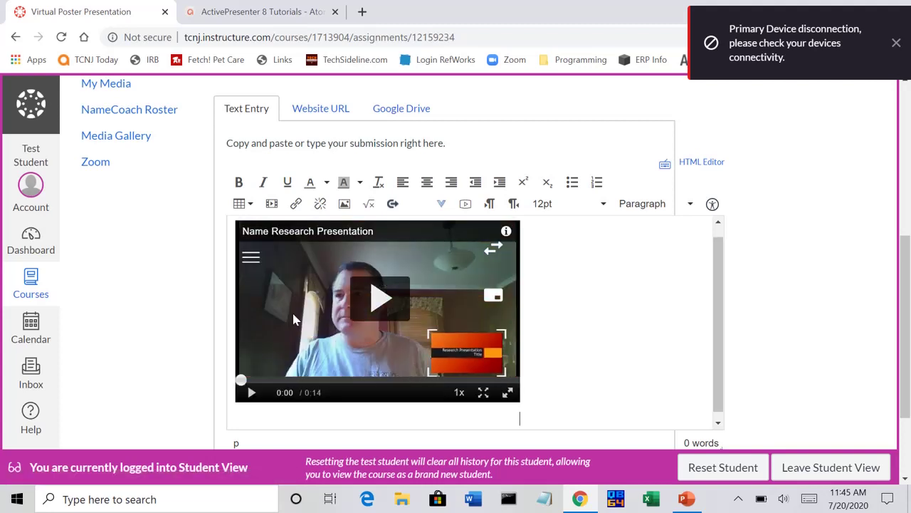
- Play the embedded video through side-by-side, camera-only and inset layouts, then scroll down
{"action": "left_click", "coordinate": [371, 306]}
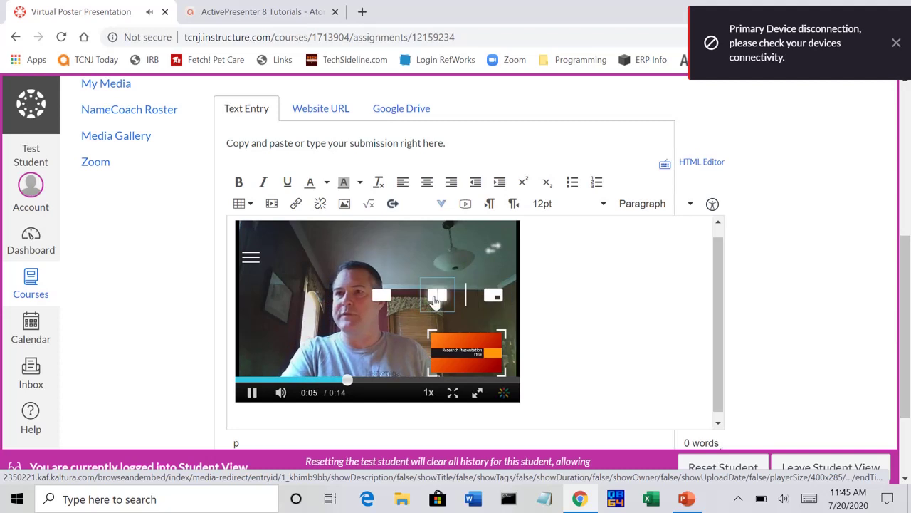
{"action": "left_click", "coordinate": [436, 299]}
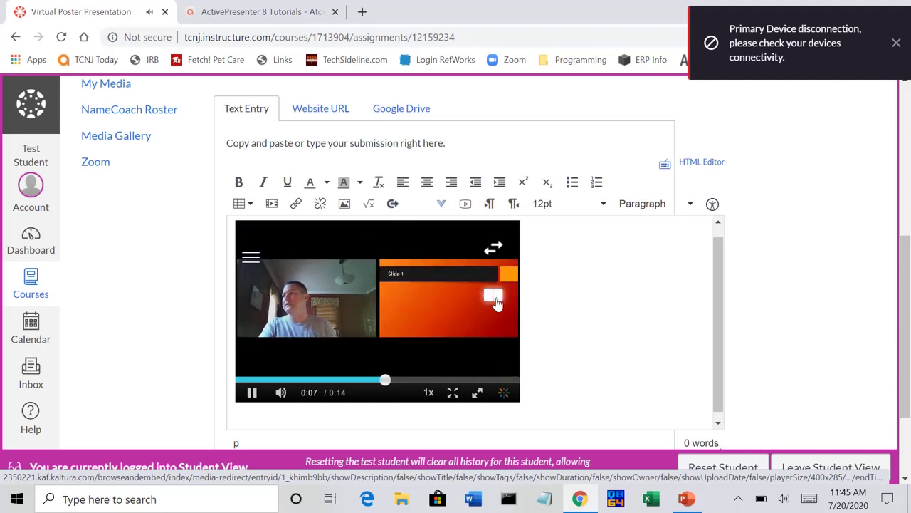
{"action": "left_click", "coordinate": [376, 295]}
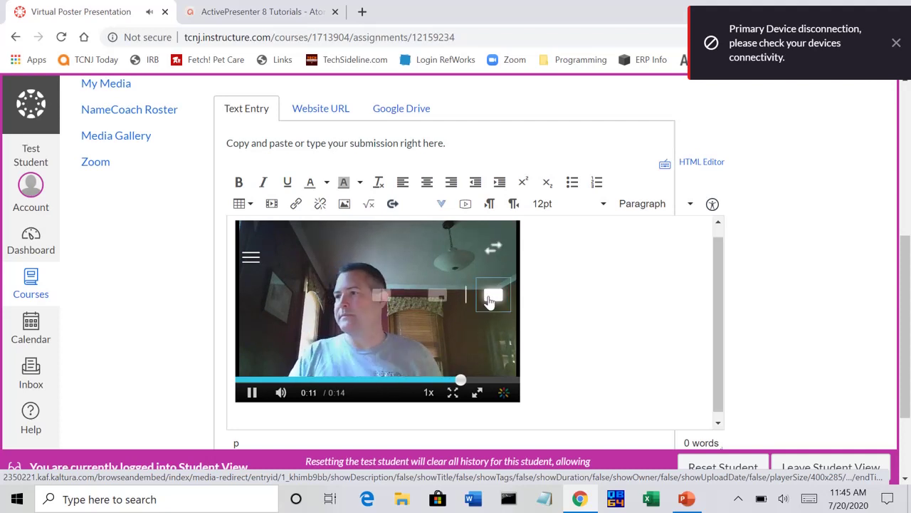
{"action": "left_click", "coordinate": [434, 297]}
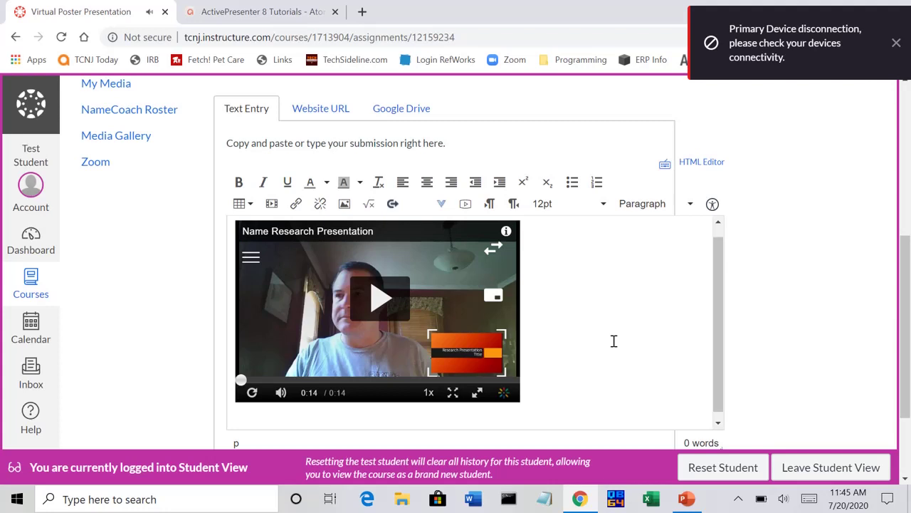
{"action": "scroll", "coordinate": [606, 341], "scroll_direction": "down", "scroll_amount": 1}
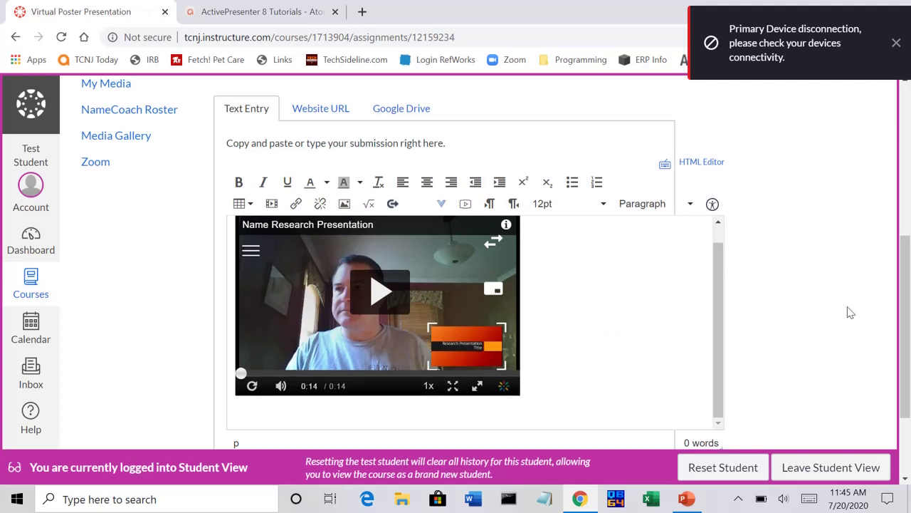
{"action": "scroll", "coordinate": [849, 311], "scroll_direction": "down", "scroll_amount": 2}
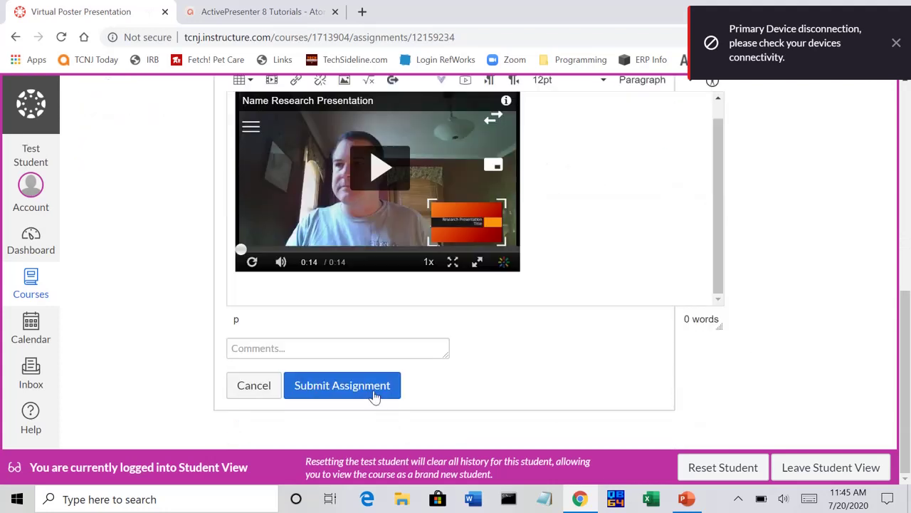